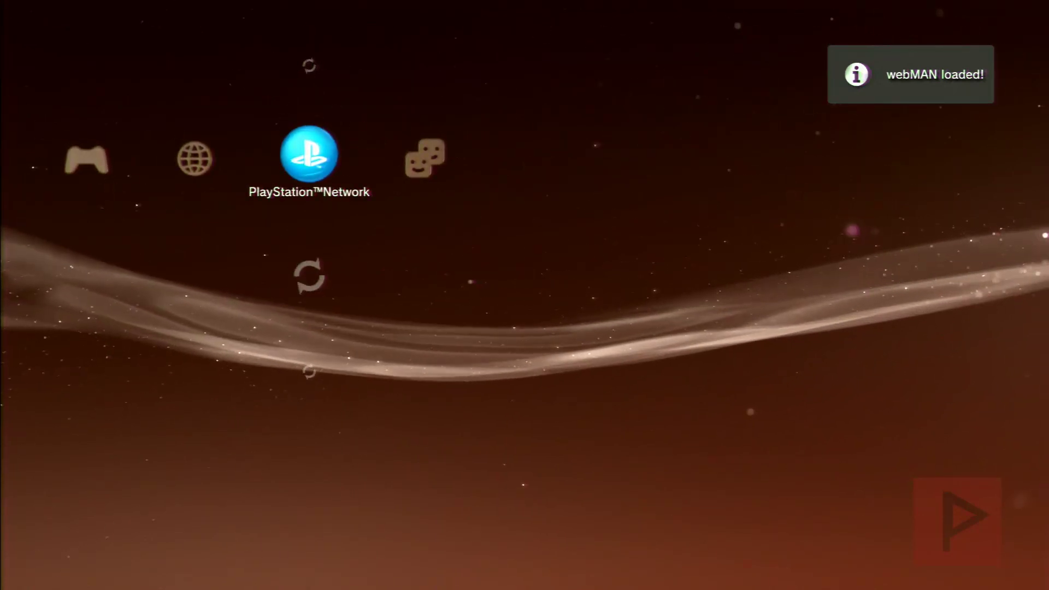
Browse the Settings entries, then Package Manager's Standard package list down to the QA toggle package.
key(Left)
key(Left)
key(Left)
key(Left)
key(Left)
key(Left)
key(Left)
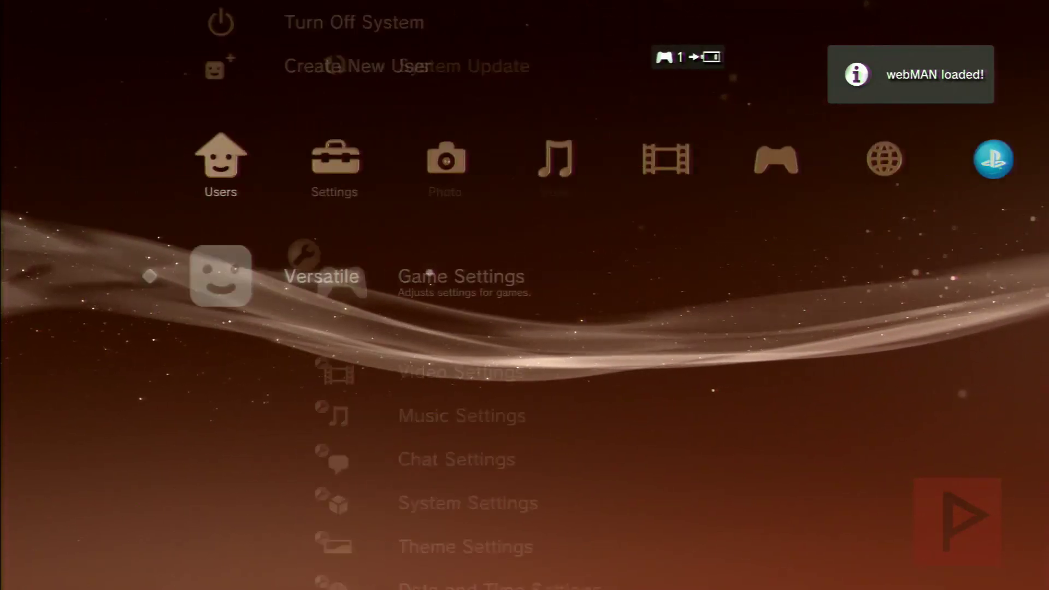
key(Right)
key(Down)
key(Down)
key(Down)
key(Down)
key(Down)
key(Down)
key(Down)
key(Down)
key(Down)
key(Down)
key(Down)
key(Down)
key(Down)
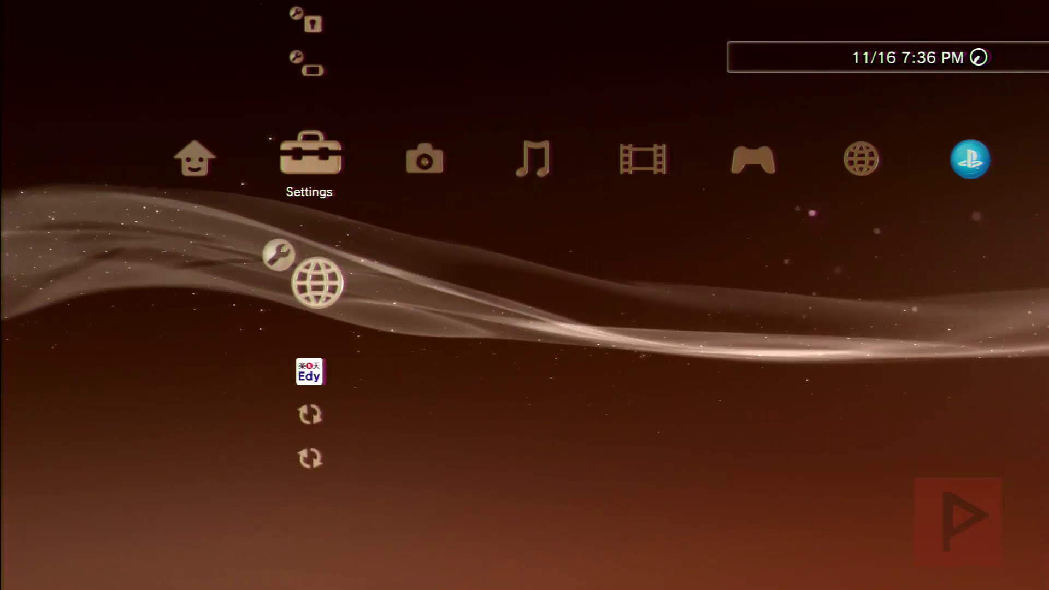
key(Down)
key(Down)
key(Down)
key(Up)
key(Up)
key(Right)
key(Right)
key(Right)
key(Right)
key(Up)
key(Up)
key(Return)
key(Down)
key(Return)
key(Down)
key(Down)
key(Return)
key(Down)
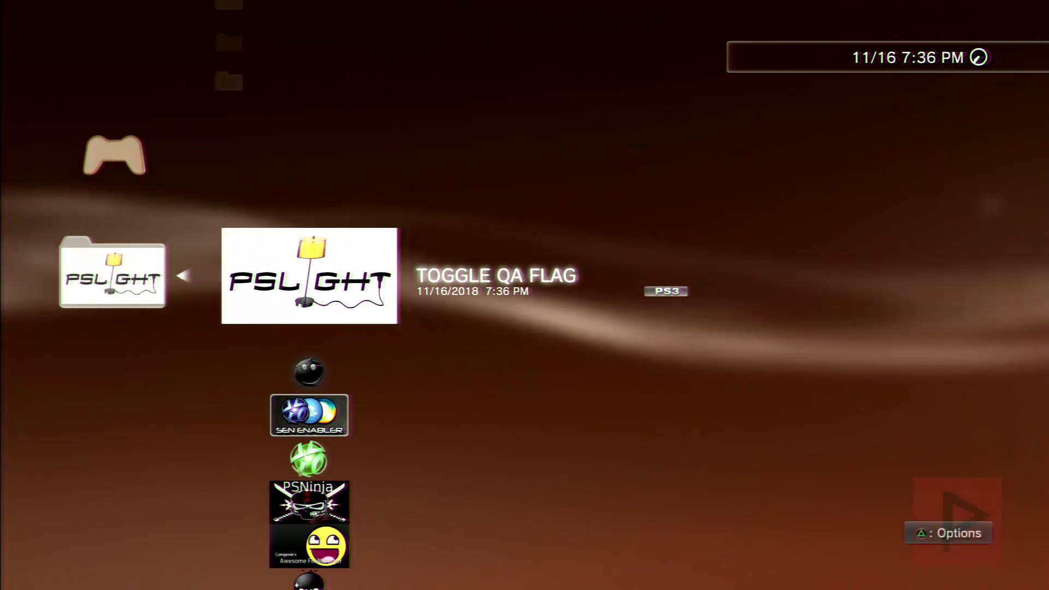
Back in Settings, start System Update and pick the storage media option.
key(Left)
key(Left)
key(Left)
key(Left)
key(Left)
key(Up)
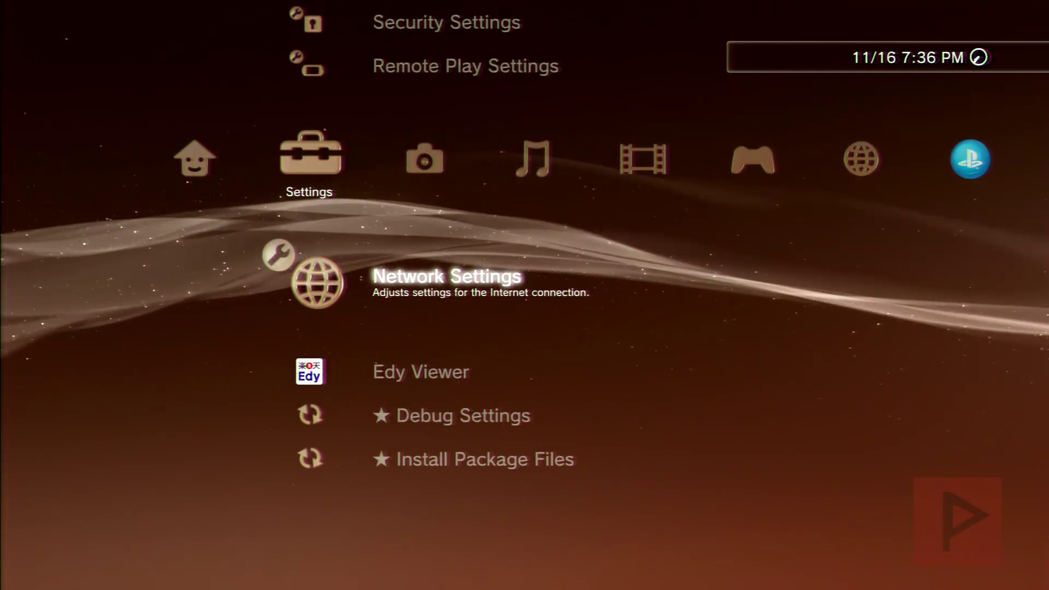
key(Down)
key(Down)
key(Down)
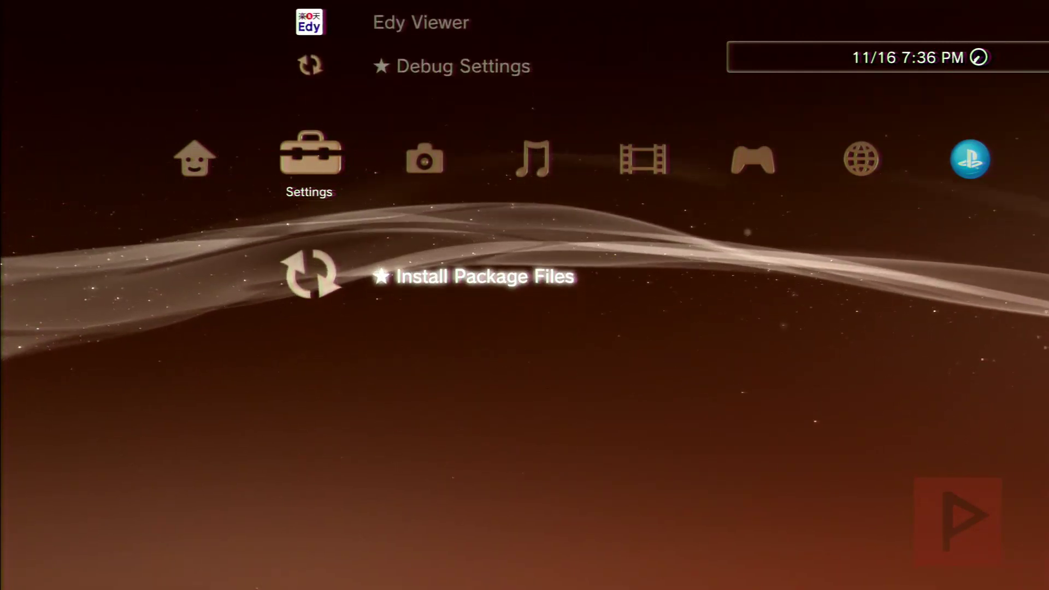
key(Up)
key(Up)
key(Up)
key(Up)
key(Up)
key(Up)
key(Up)
key(Up)
key(Up)
key(Up)
key(Up)
key(Up)
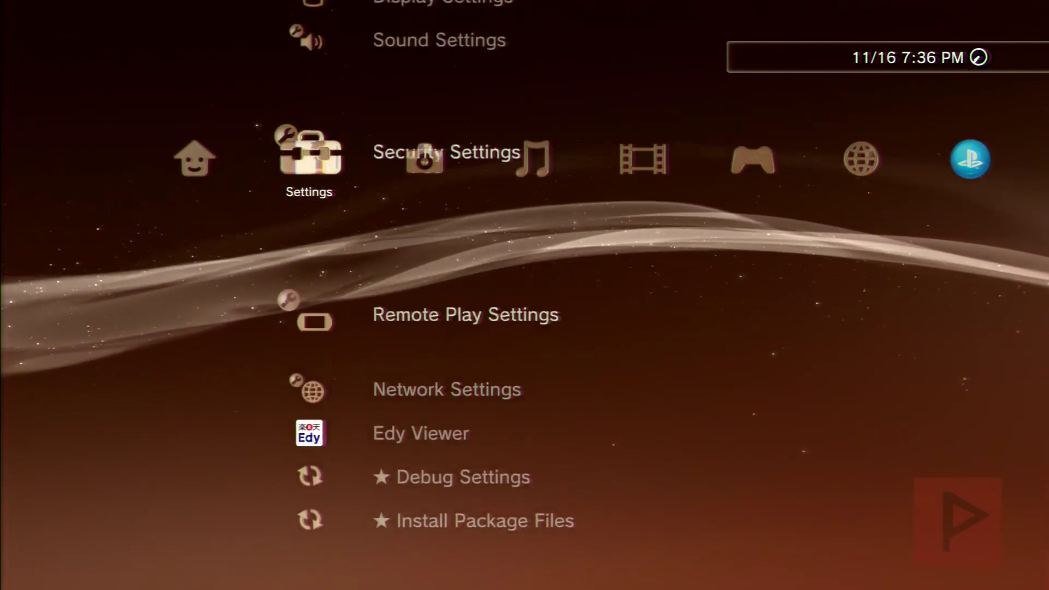
key(Up)
key(Up)
key(Up)
key(Up)
key(Up)
key(Up)
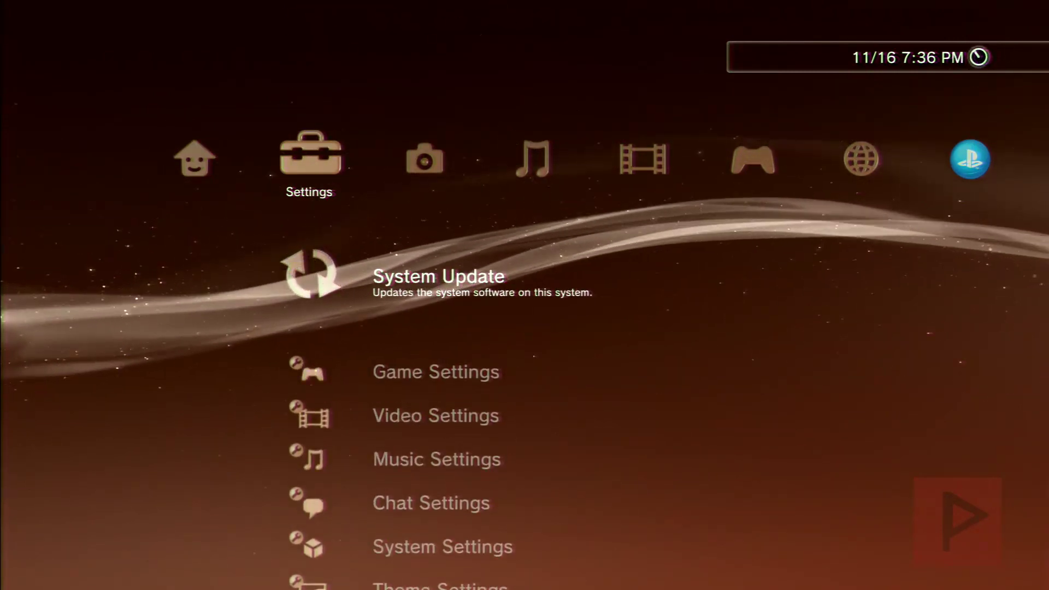
key(Return)
key(Down)
Confirm the storage-media update and install the 4.82.2 REBUG RE firmware from USB.
key(Return)
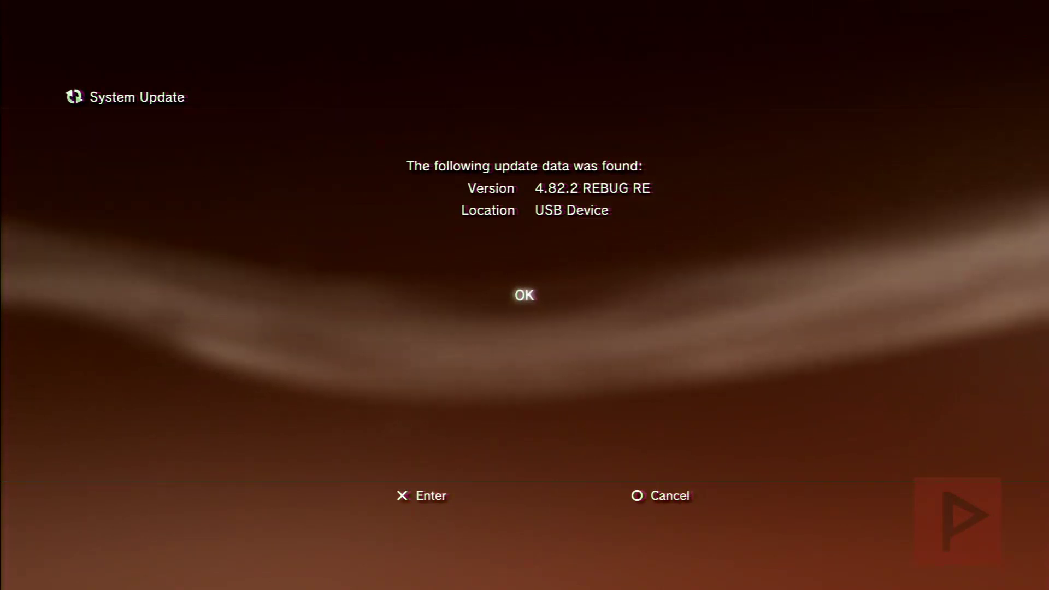
key(Return)
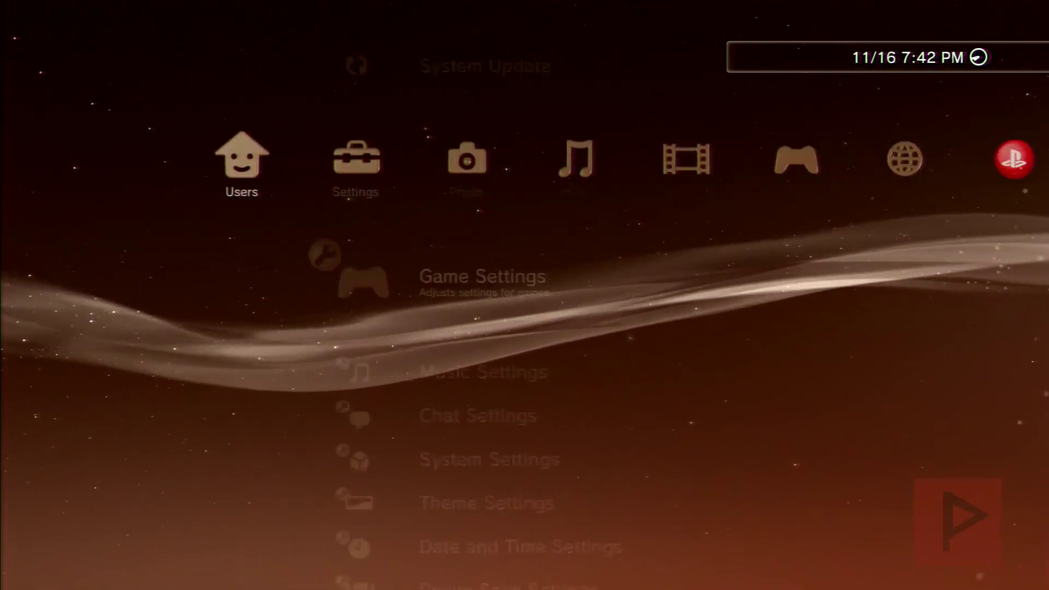
Check the firmware version under System Settings > System Information, then move to the Game column.
key(Down)
key(Down)
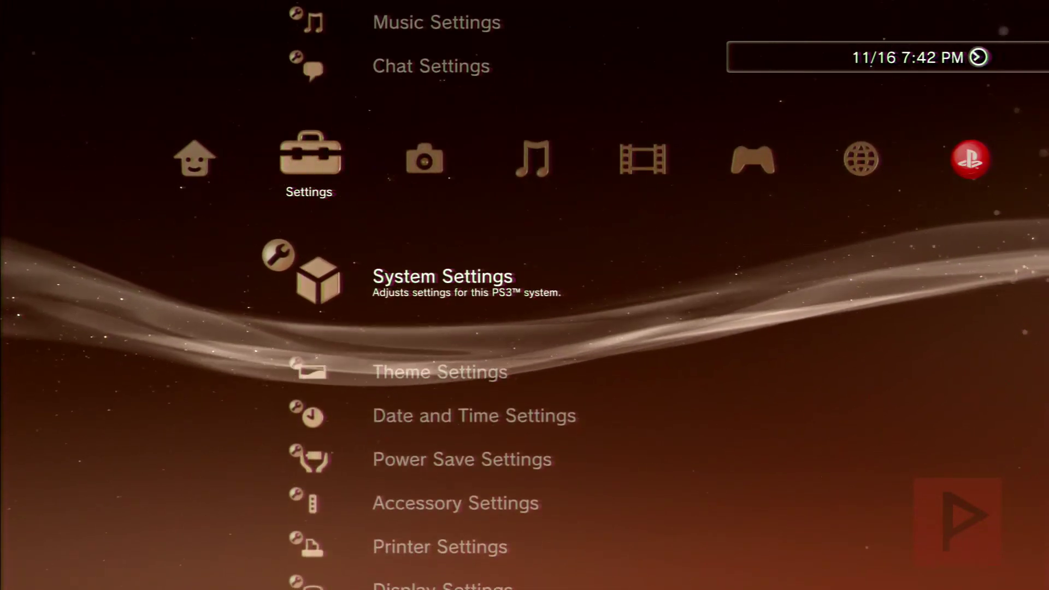
key(Return)
key(Down)
key(Down)
key(Down)
key(Down)
key(Down)
key(Down)
key(Down)
key(Down)
key(Down)
key(Down)
key(Down)
key(Down)
key(Down)
key(Down)
key(Down)
key(Down)
key(Down)
key(Down)
key(Down)
key(Down)
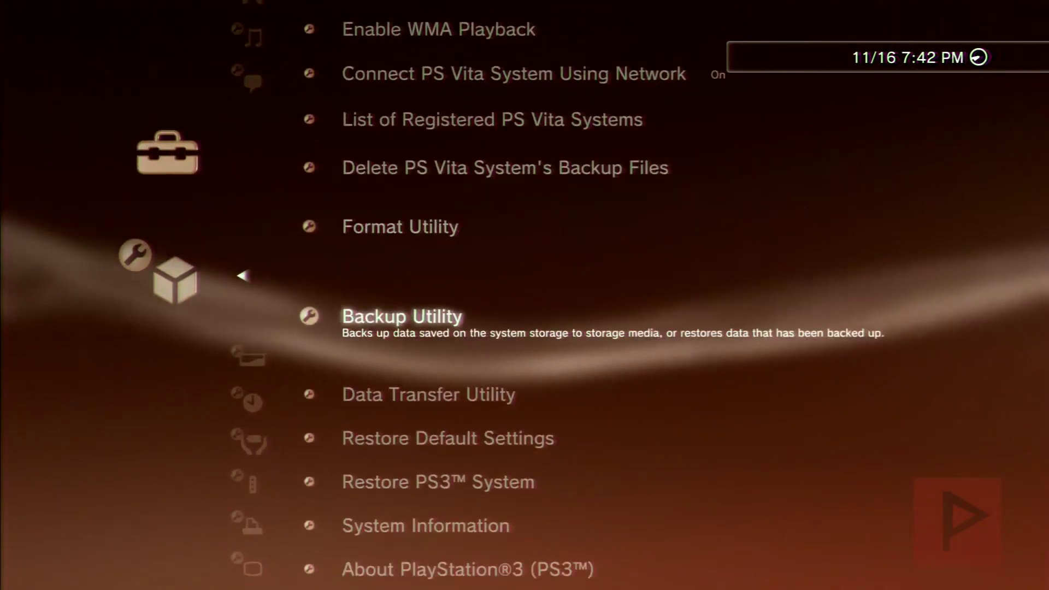
key(Up)
key(Return)
key(Escape)
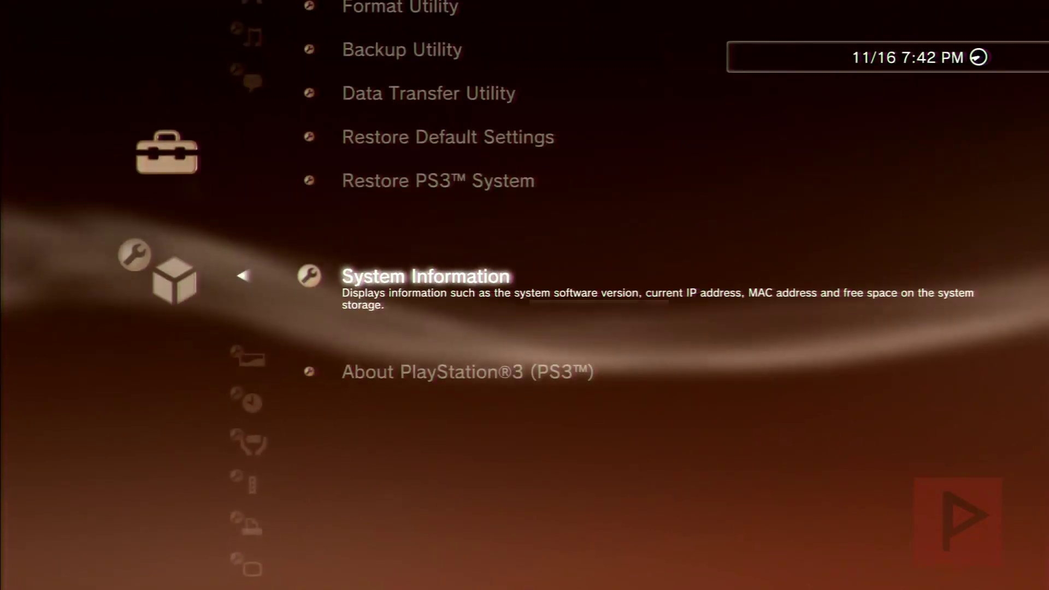
key(Right)
key(Right)
key(Right)
key(Right)
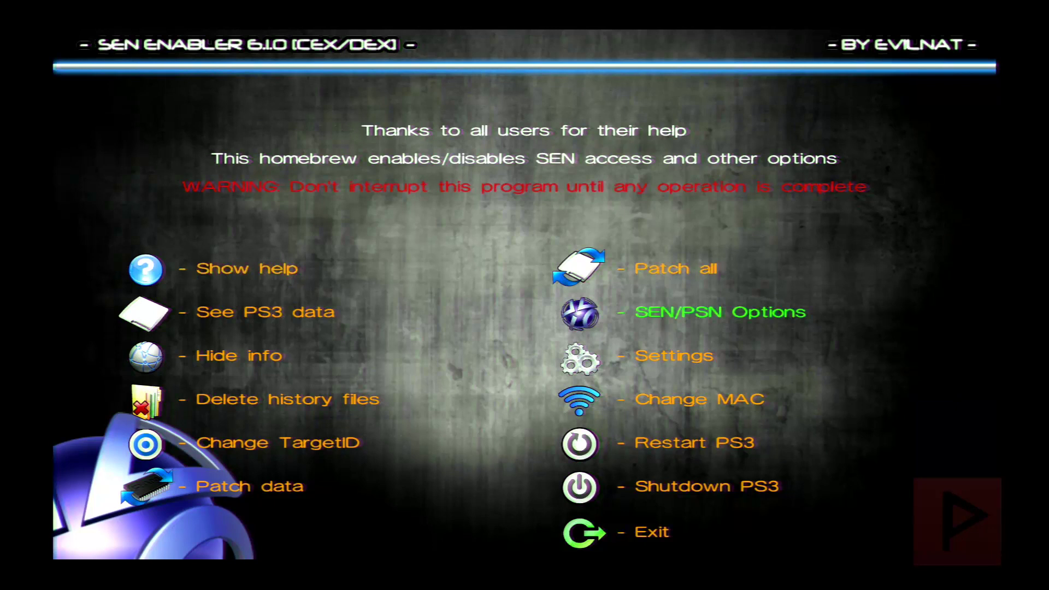
In SEN Enabler's SEN/PSN Options, enable SEN access and confirm Yes.
key(Return)
key(Return)
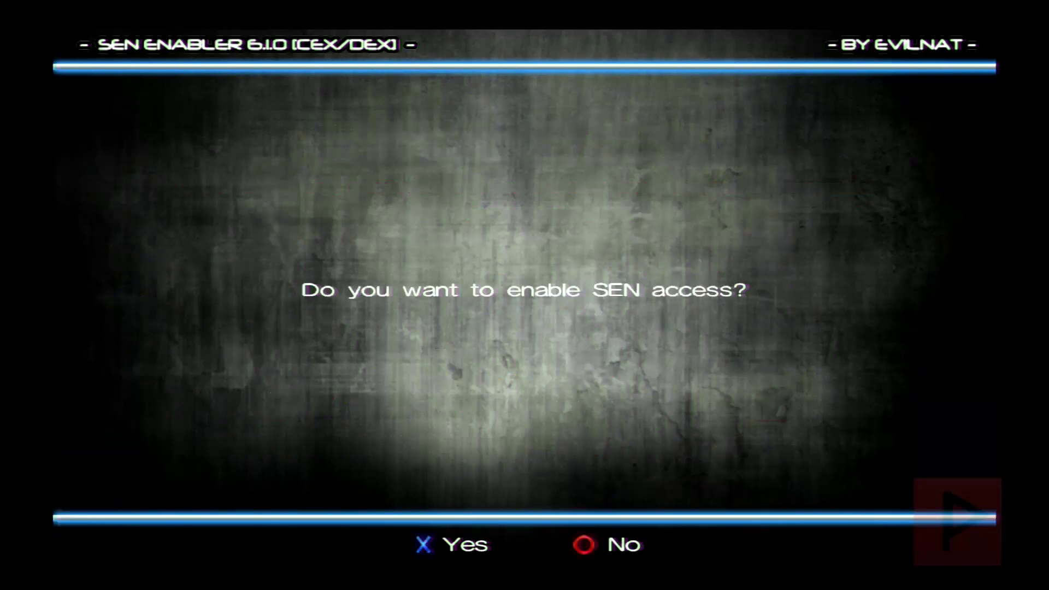
key(Return)
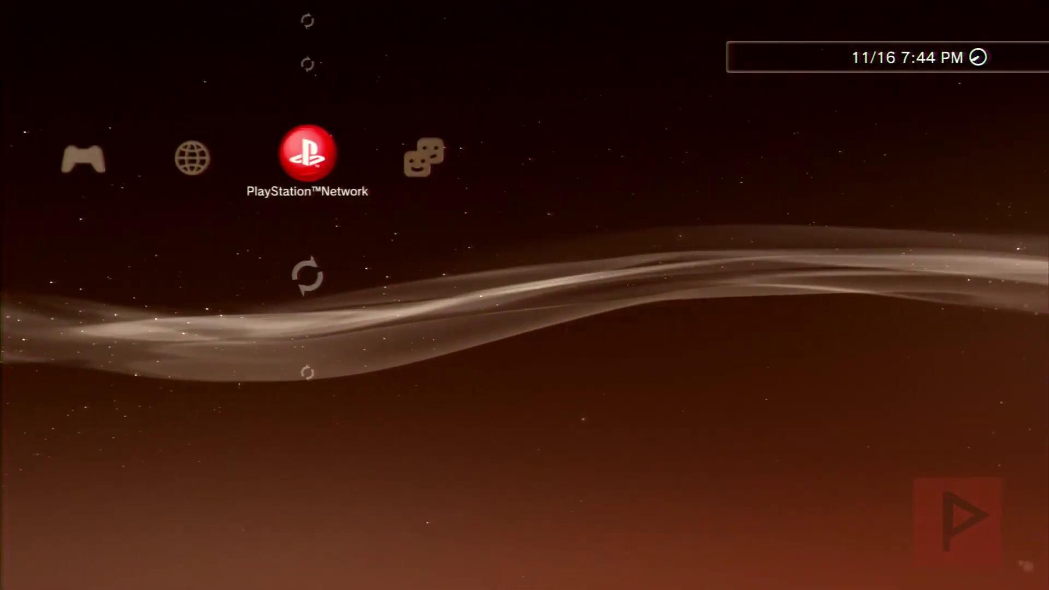
Verify the firmware in System Information, then go to Game > Package Manager > Install Package Files.
key(Left)
key(Left)
key(Left)
key(Left)
key(Left)
key(Left)
key(Left)
key(Right)
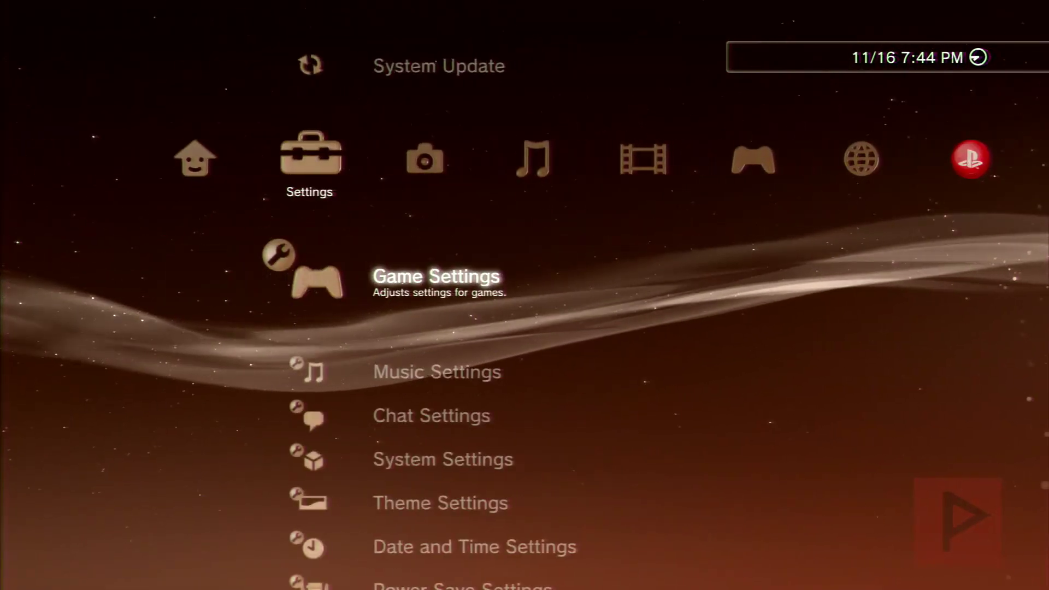
key(Down)
key(Down)
key(Down)
key(Return)
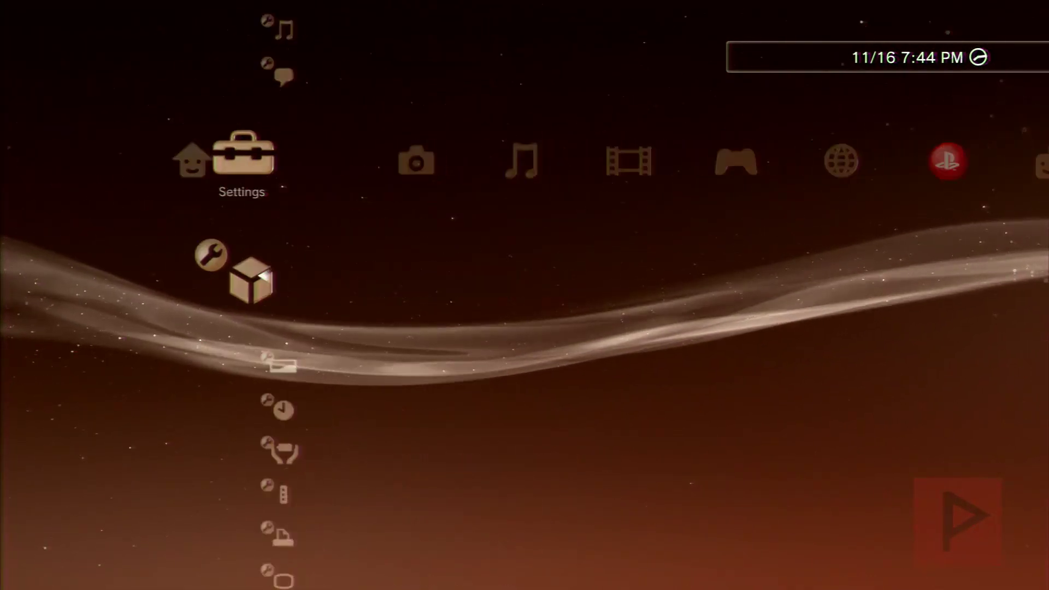
key(Down)
key(Down)
key(Down)
key(Down)
key(Down)
key(Down)
key(Down)
key(Down)
key(Down)
key(Down)
key(Down)
key(Down)
key(Down)
key(Down)
key(Down)
key(Down)
key(Down)
key(Down)
key(Down)
key(Down)
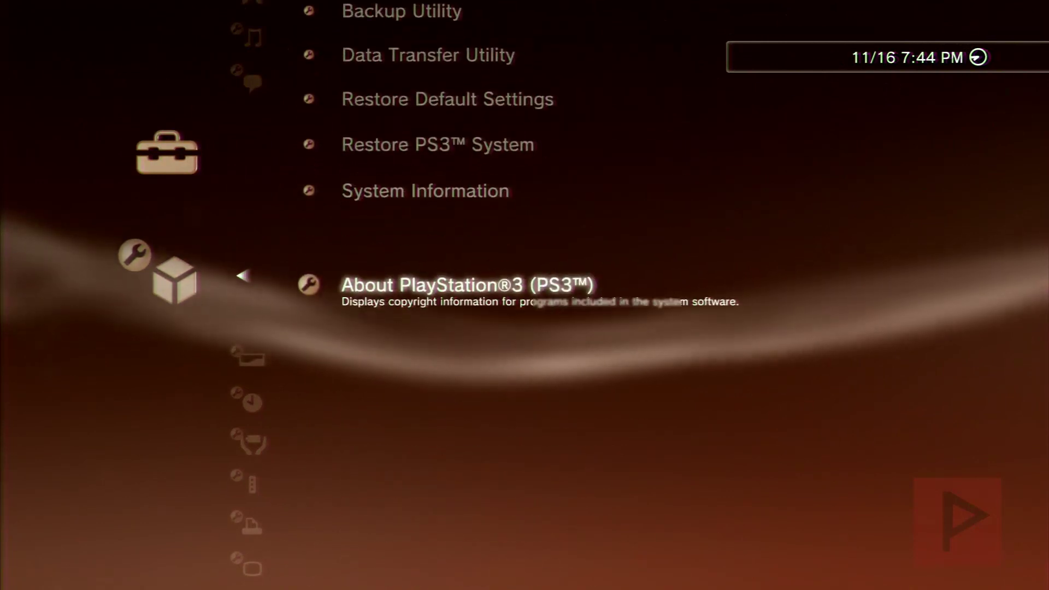
key(Up)
key(Return)
key(Escape)
key(Escape)
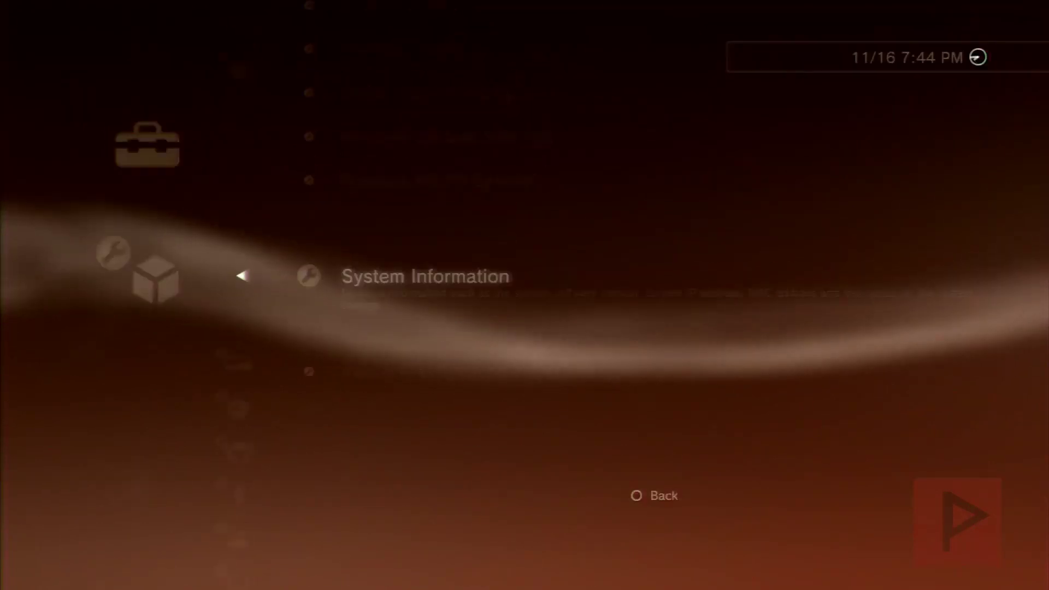
key(Right)
key(Right)
key(Right)
key(Right)
key(Up)
key(Up)
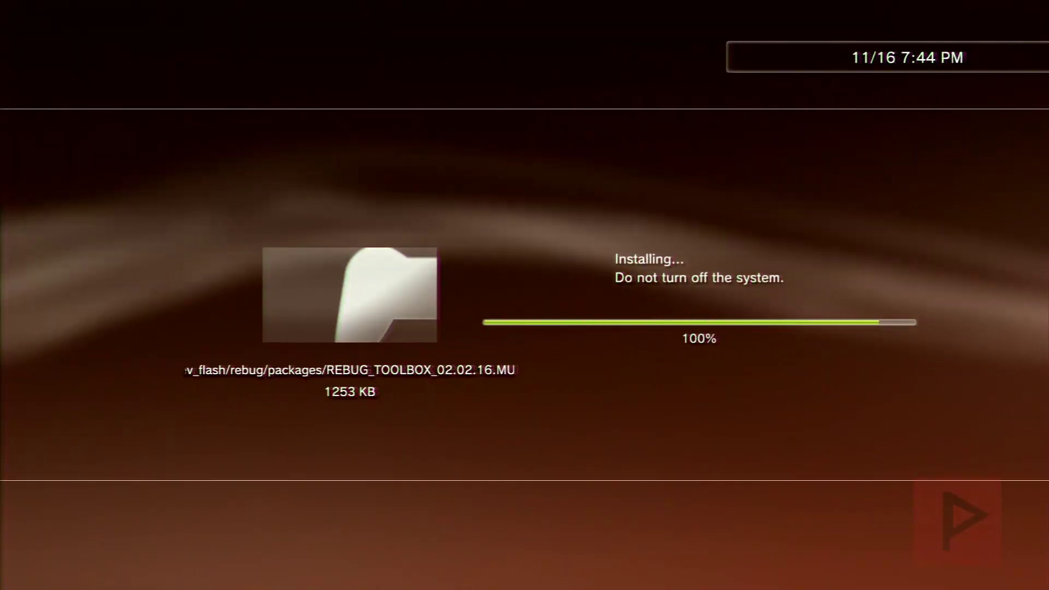
Open the REBUG TOOL folder in the Game column and launch Rebug Toolbox.
key(Down)
key(Down)
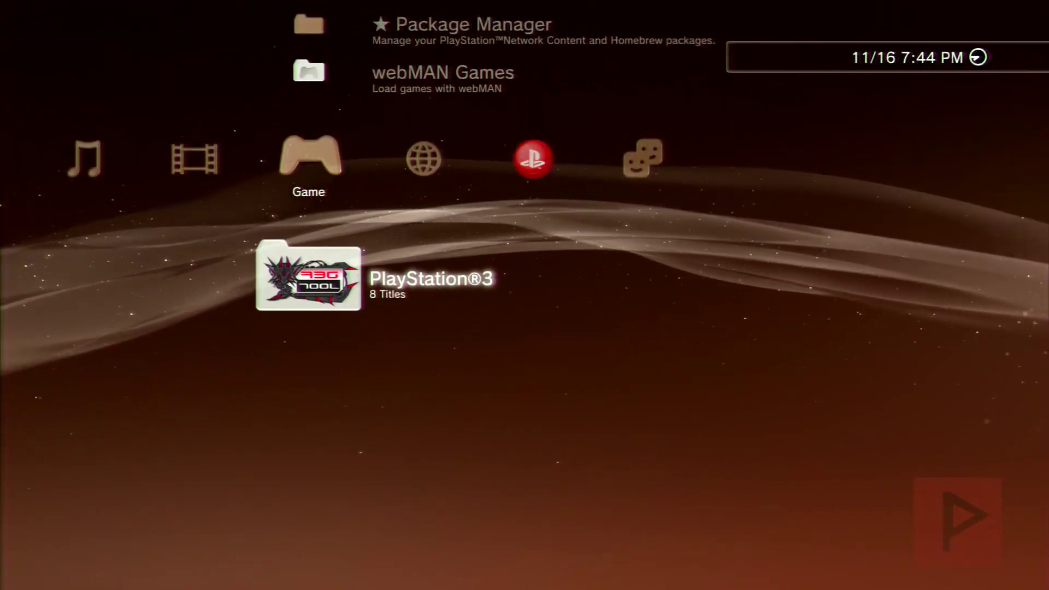
key(Return)
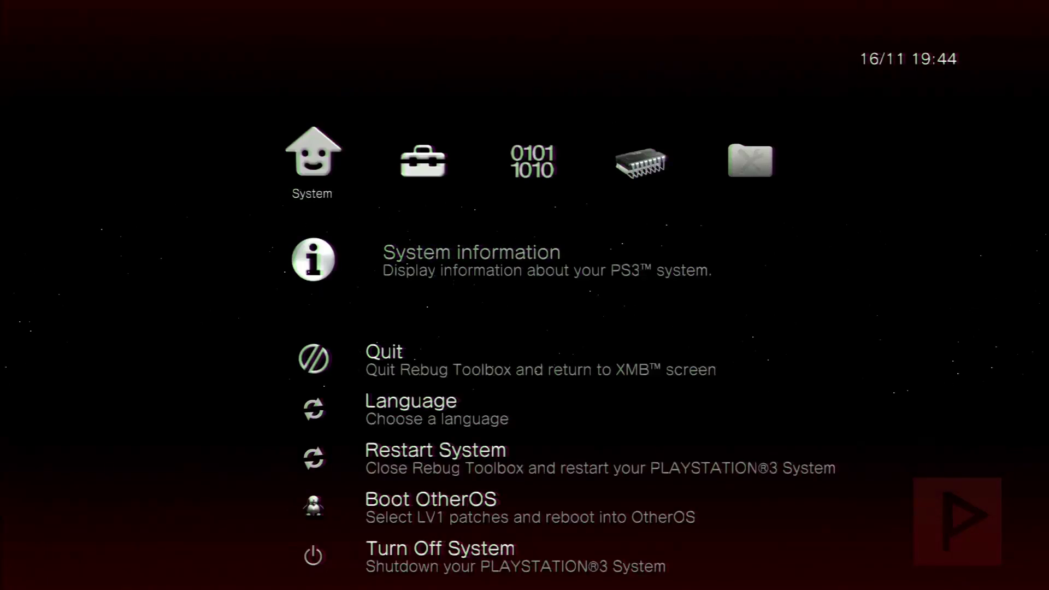
Browse Rebug Toolbox's Selector and Utilities lists, then switch to the DEX/CEX category.
key(Right)
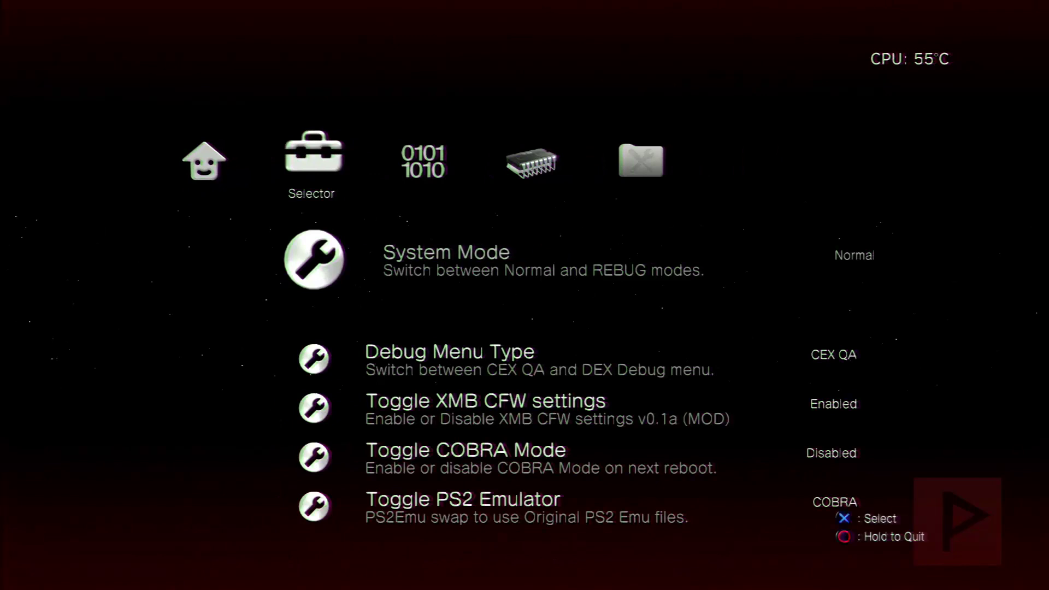
key(Right)
key(Right)
key(Right)
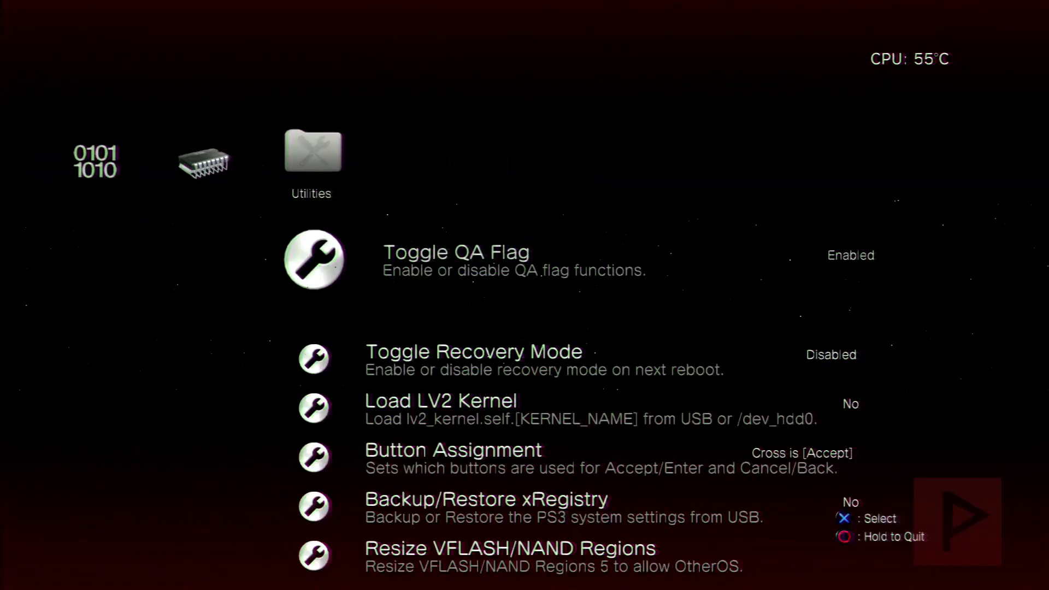
key(Down)
key(Down)
key(Down)
key(Down)
key(Down)
key(Down)
key(Down)
key(Down)
key(Down)
key(Down)
key(Down)
key(Down)
key(Down)
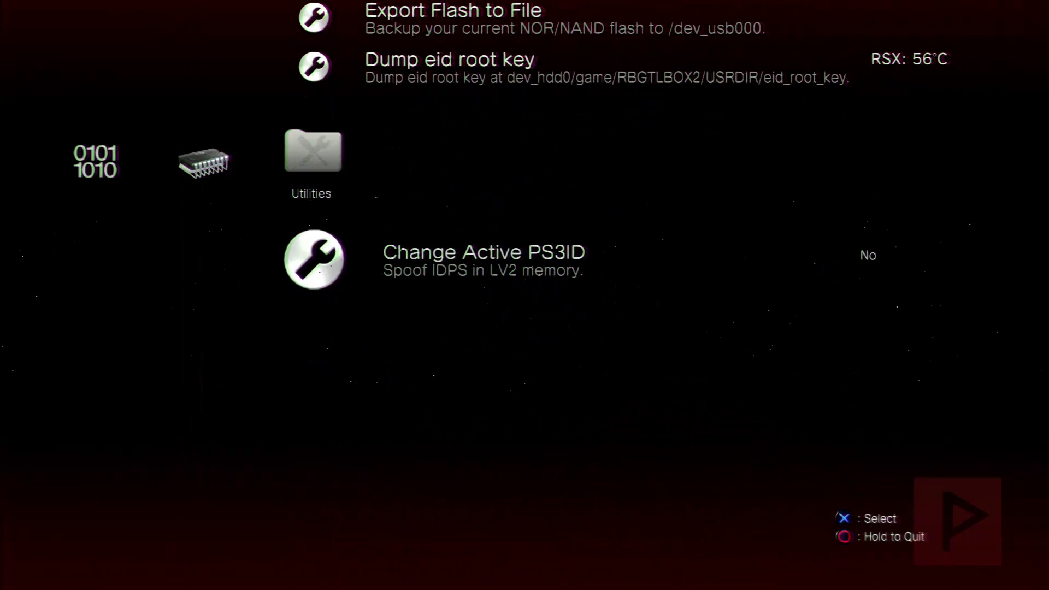
key(Up)
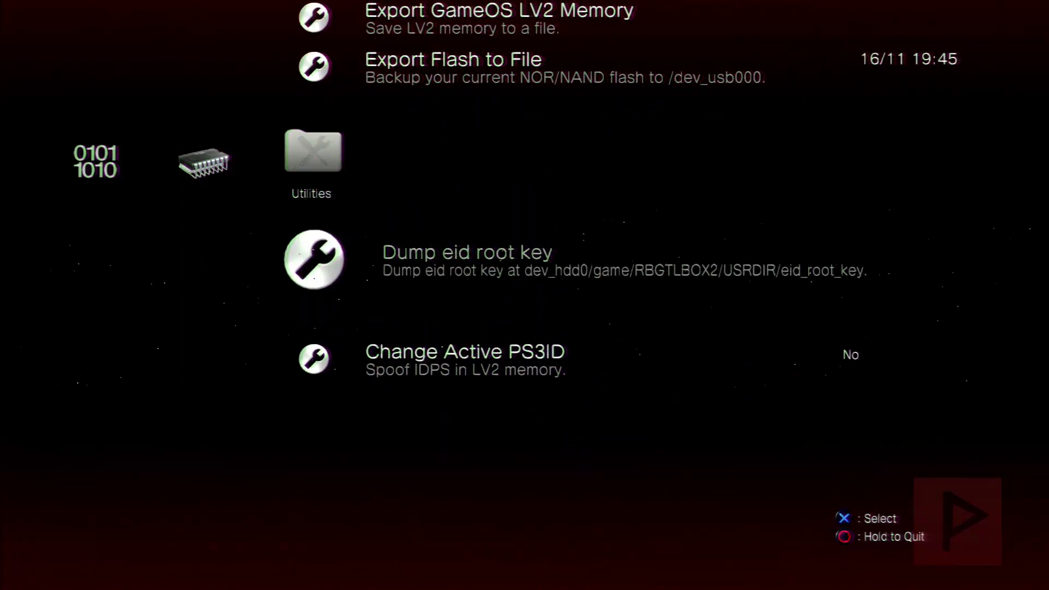
key(Return)
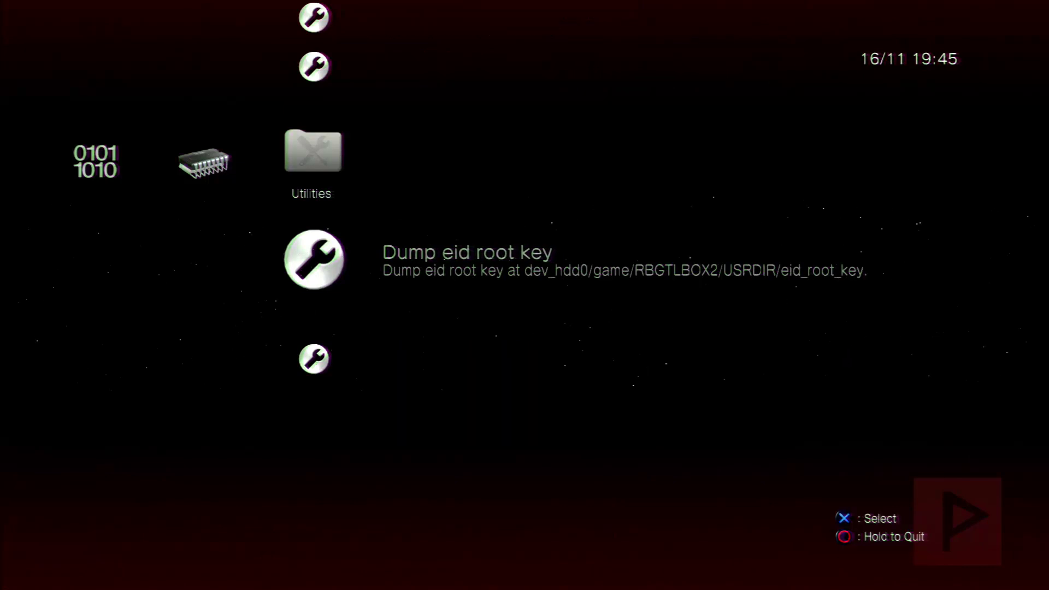
key(Left)
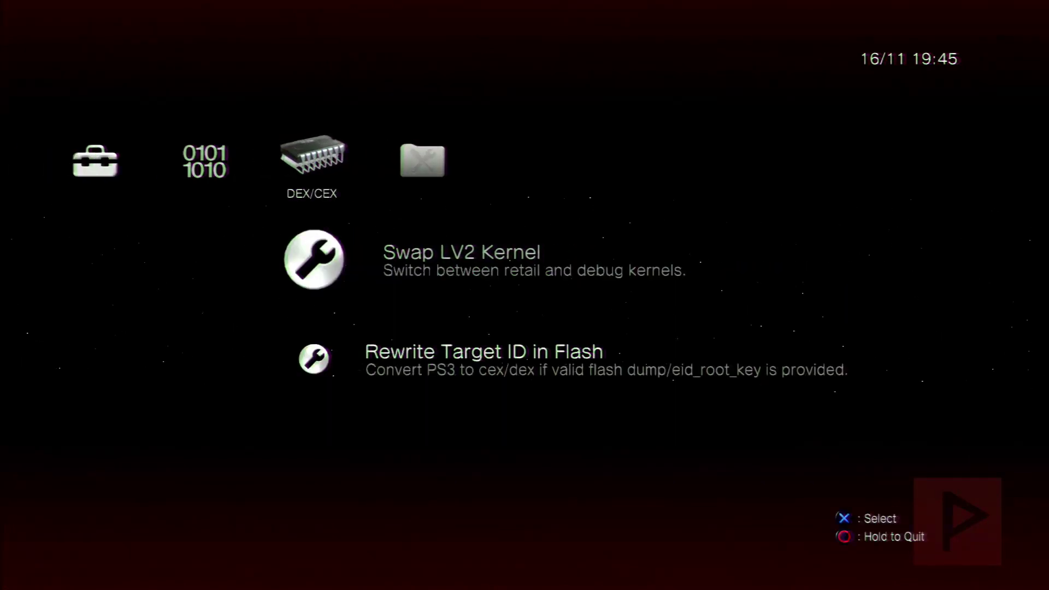
Look over Rewrite Target ID in Flash and Swap LV2 Kernel, then select Quit under System.
key(Down)
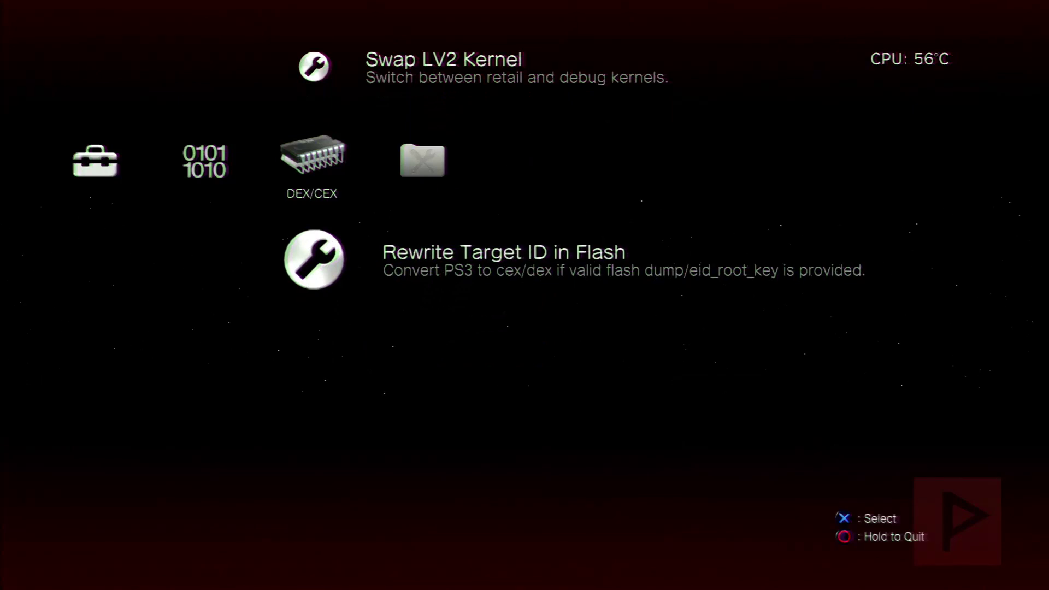
key(Up)
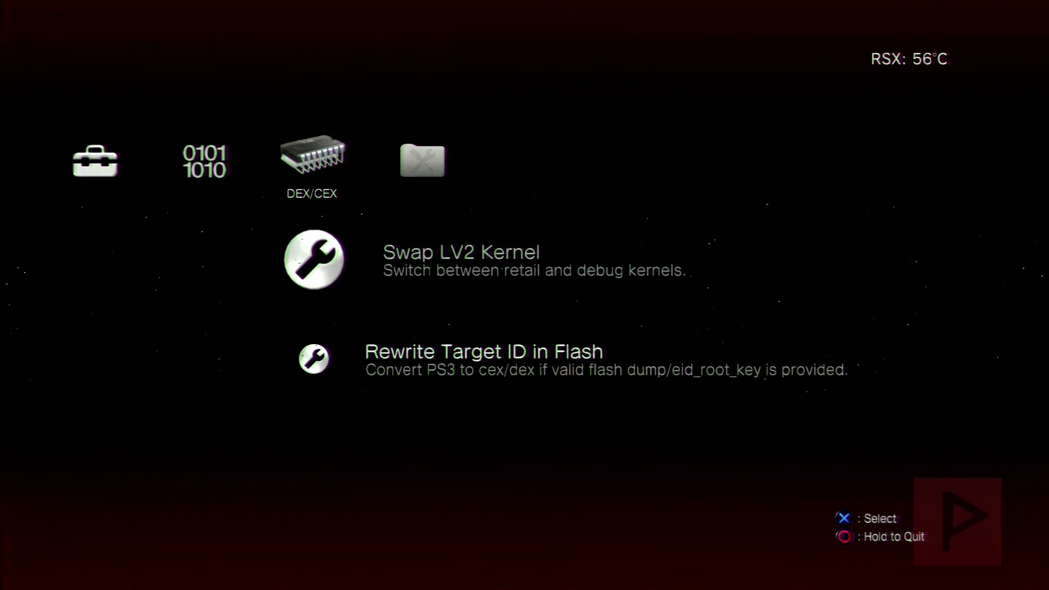
key(Left)
key(Left)
key(Left)
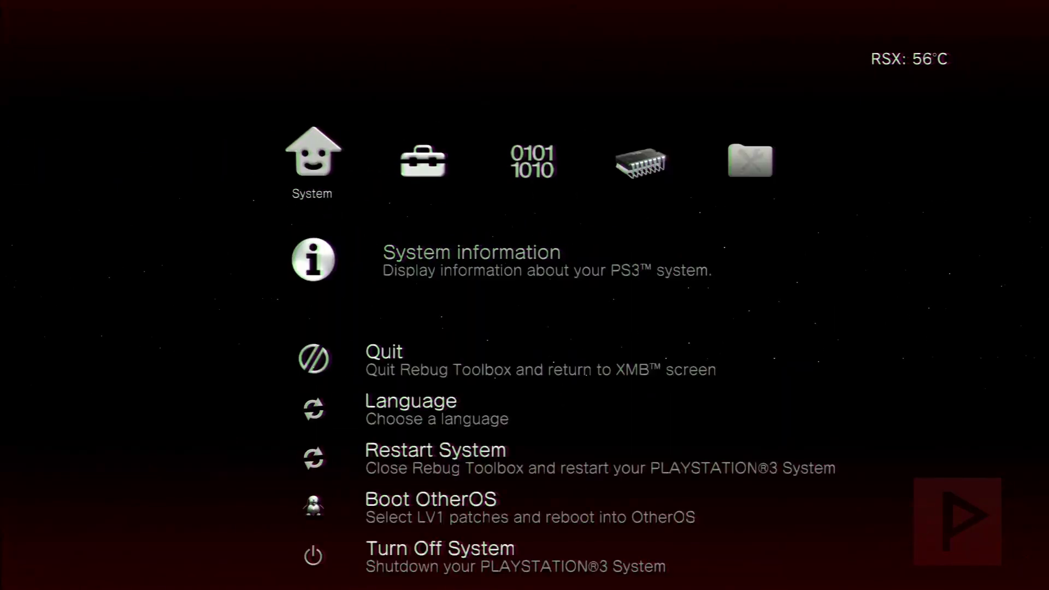
key(Down)
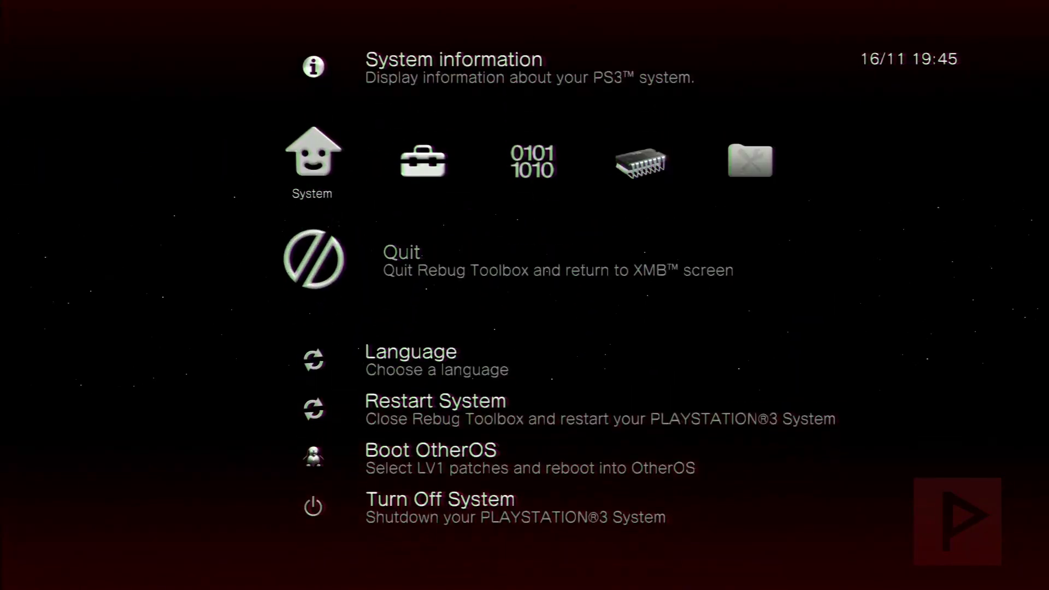